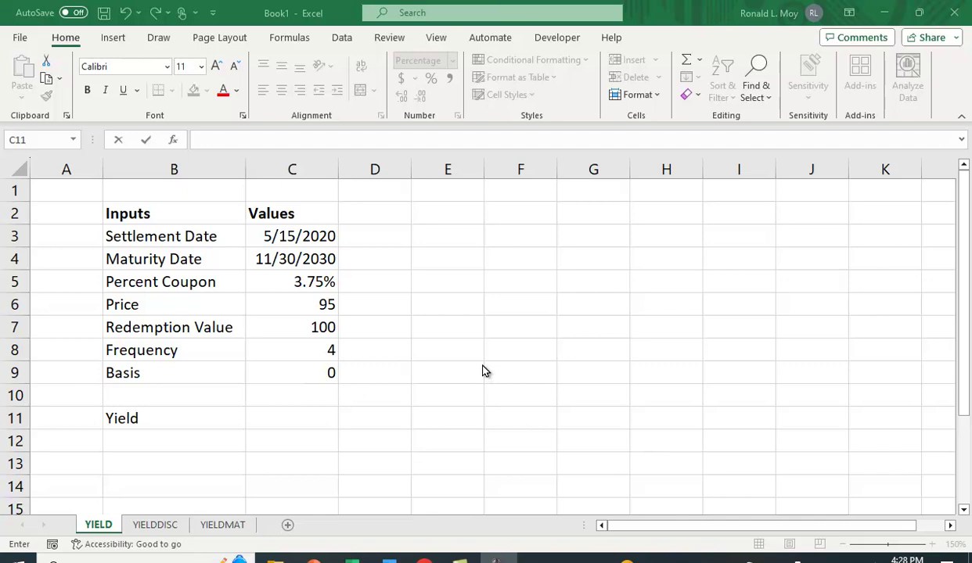
Step: Calculate the bond yield in C11 with a YIELD formula referencing C3, C4, C5, C6, C7, C8 and C9 in that order
left_click(306, 423)
type("=yield(")
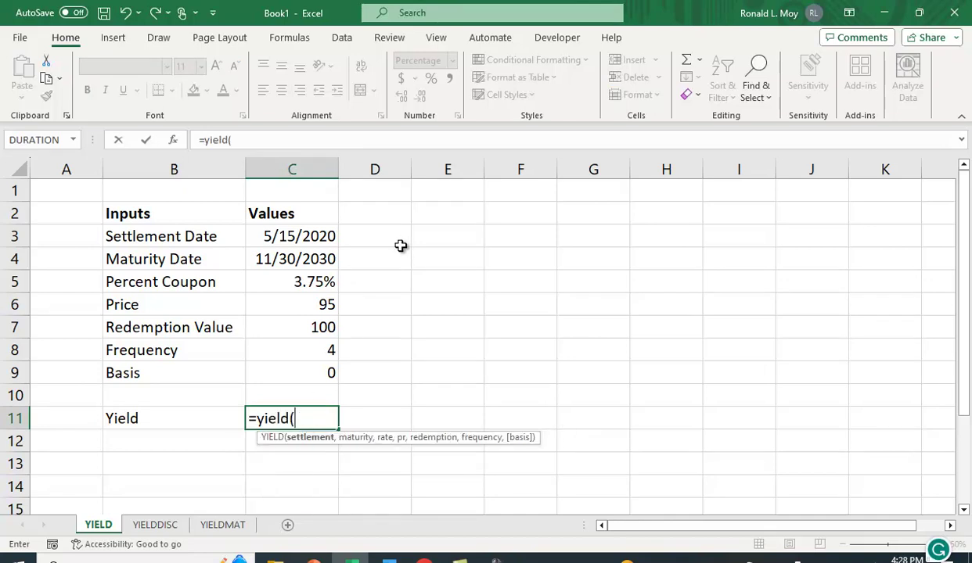
left_click(305, 240)
type(",")
left_click(310, 264)
type(",")
left_click(300, 283)
type(",")
left_click(319, 306)
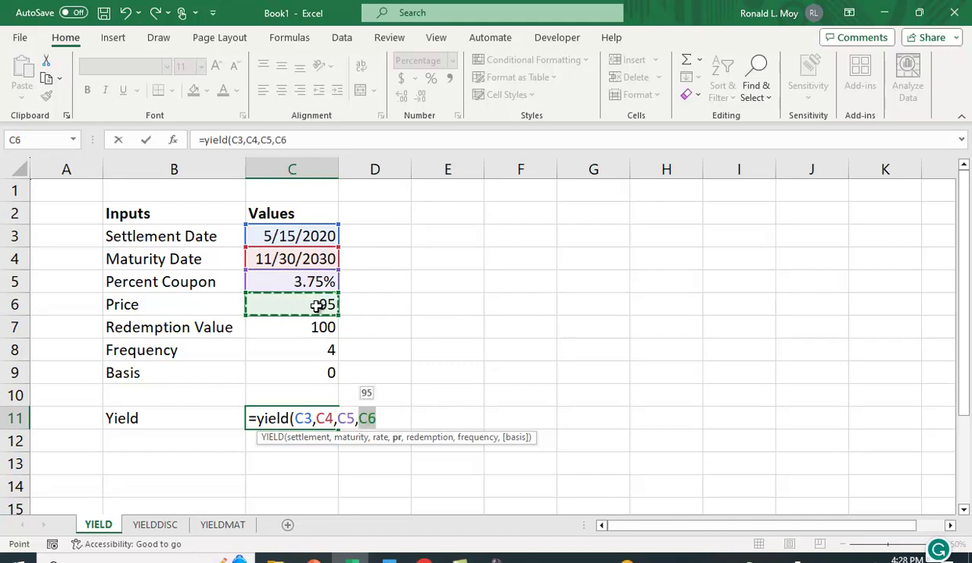
type(",")
left_click(317, 329)
type(",")
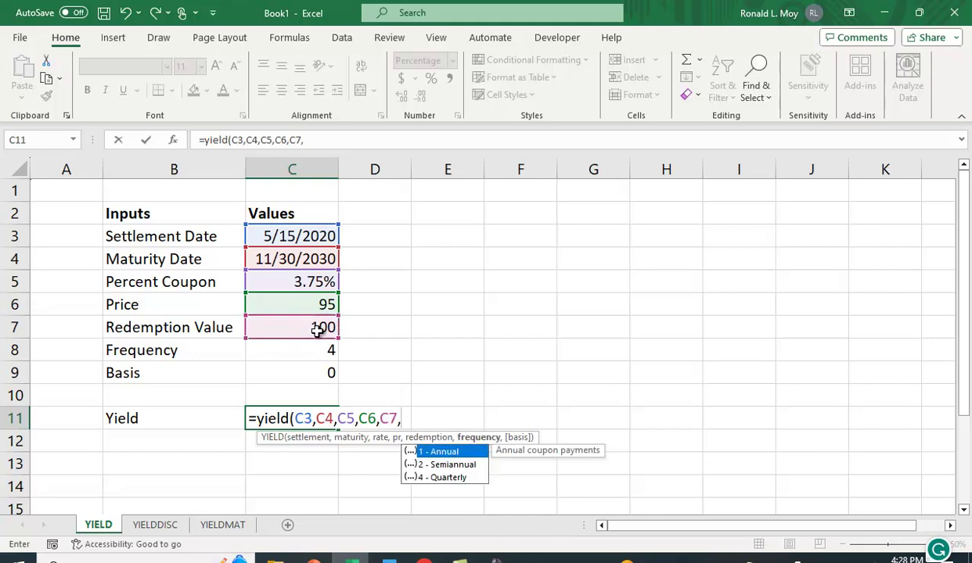
left_click(303, 352)
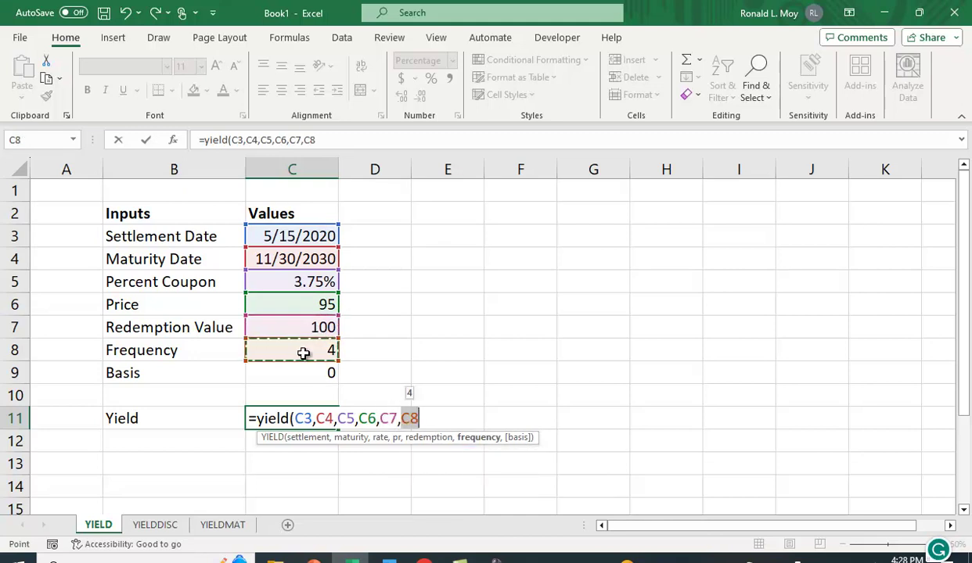
type(",")
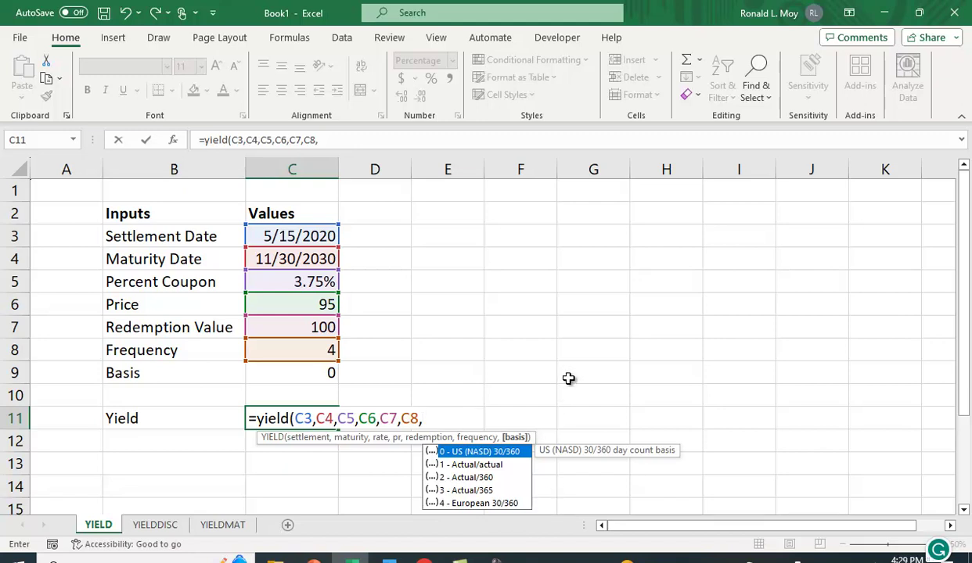
left_click(324, 373)
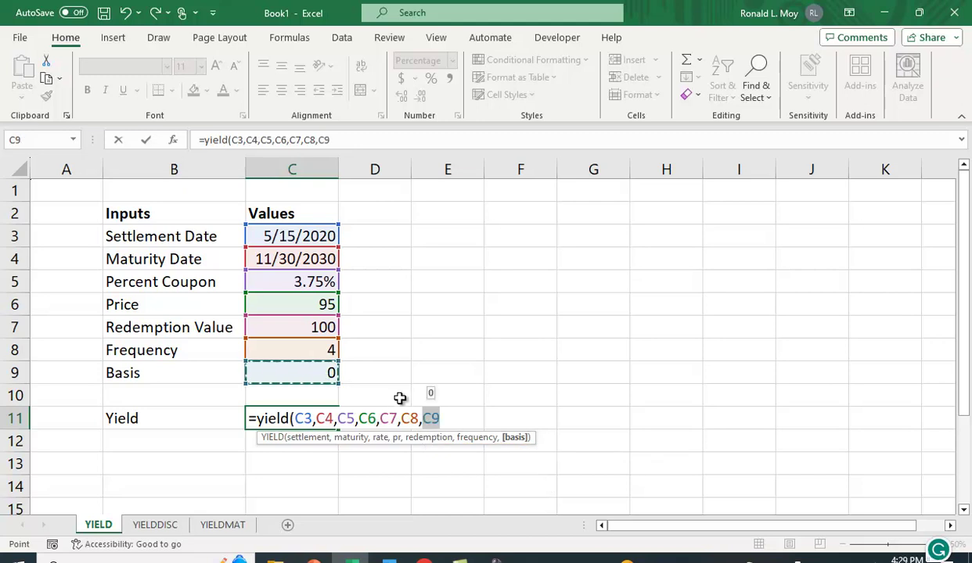
type(")")
key("Return")
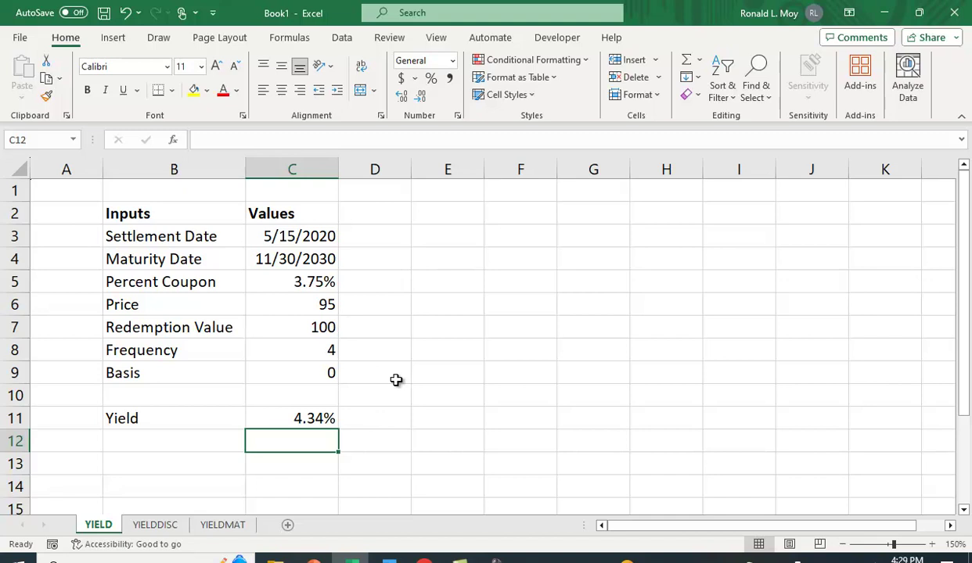
Step: On the YIELDDISC sheet, calculate the discounted security's yield in C9 with =yielddisc(C3,C4,C5,C6,C7)
left_click(152, 531)
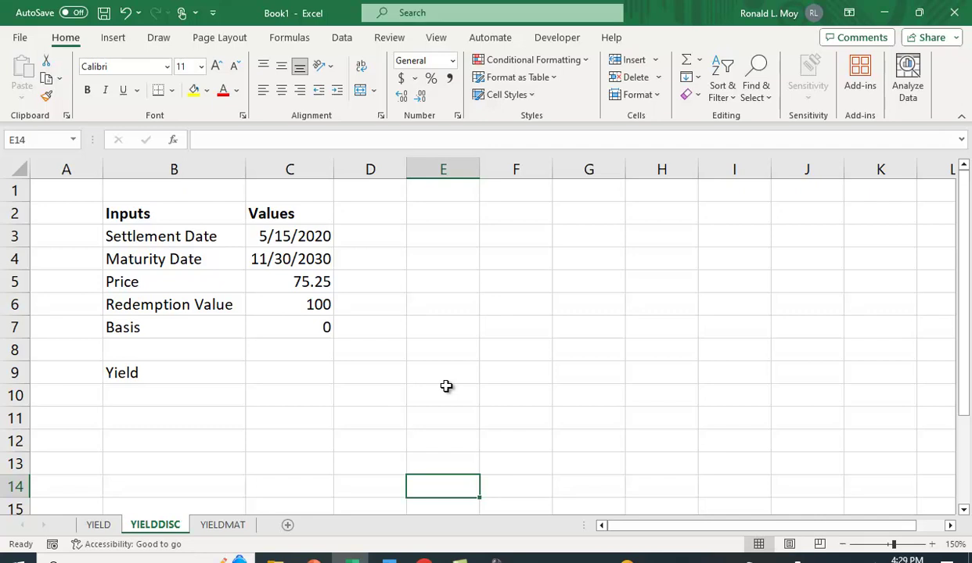
left_click(296, 372)
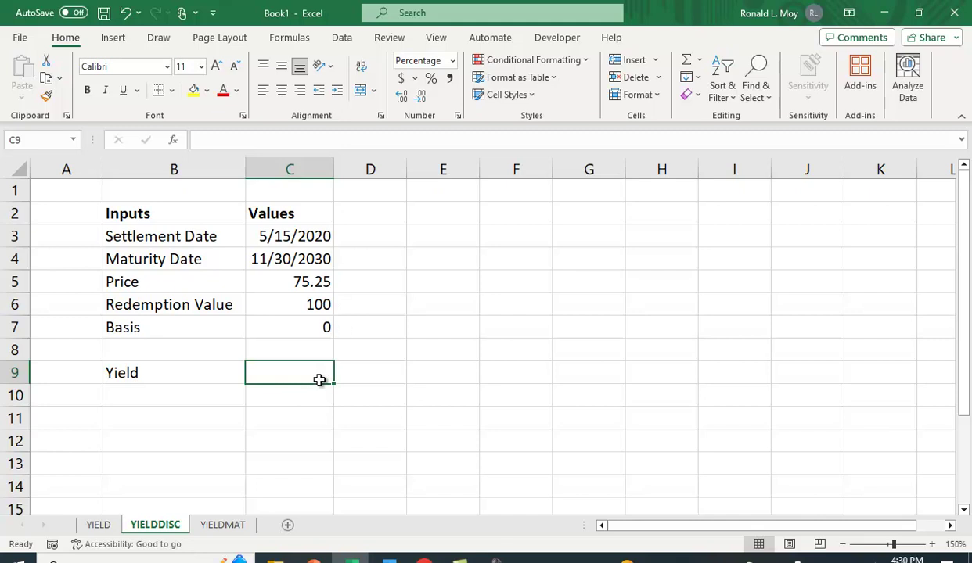
type("=yie")
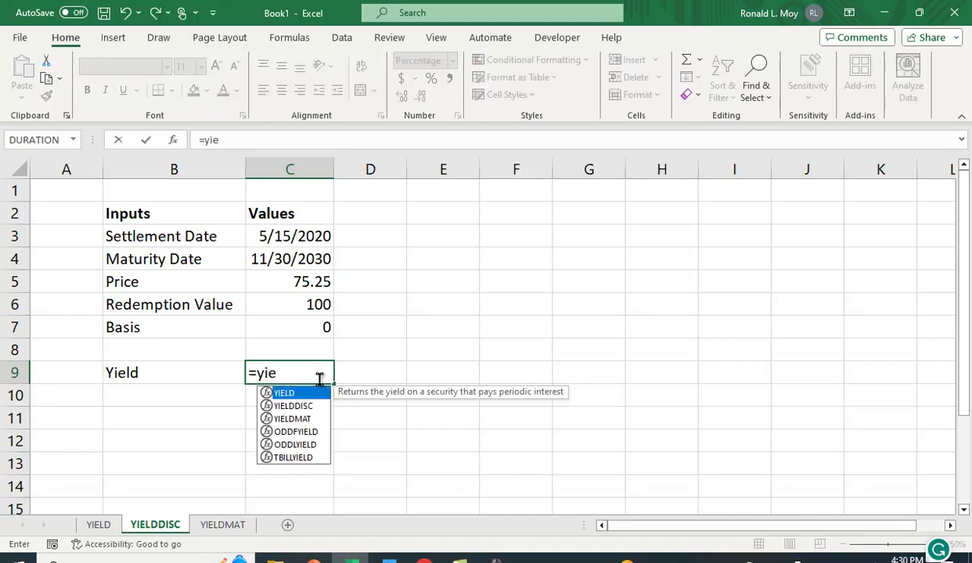
type("lddisc(")
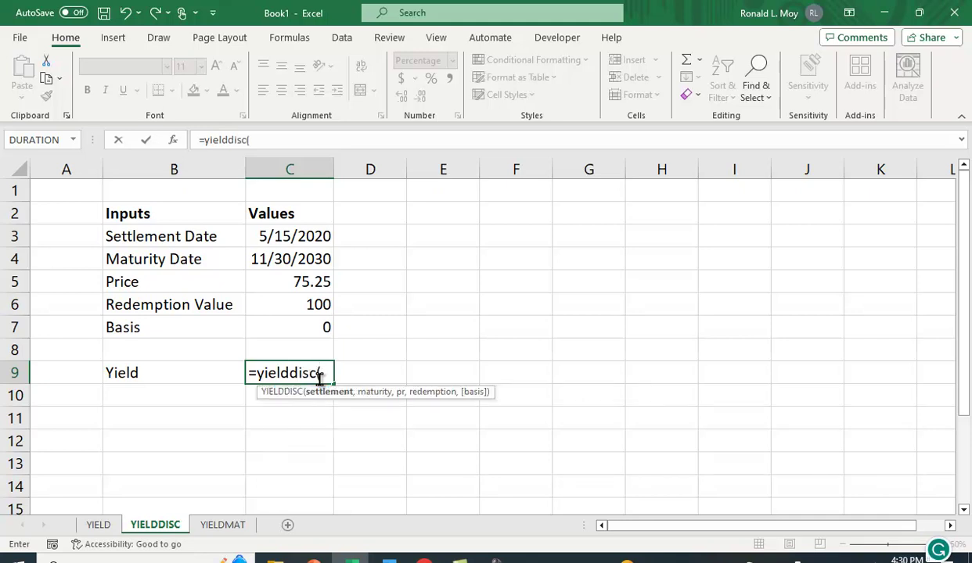
type("isc(")
left_click(317, 239)
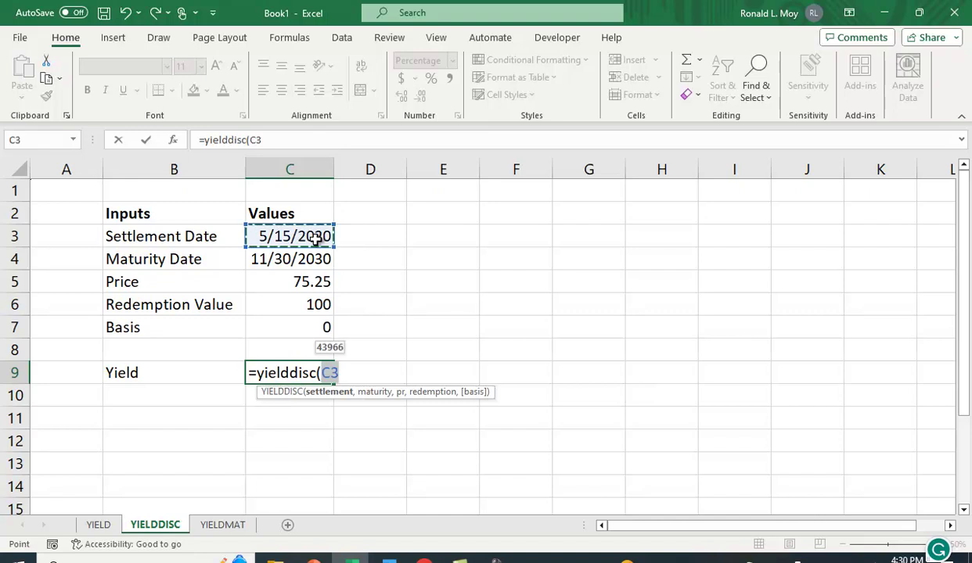
type(",")
left_click(291, 258)
type(",")
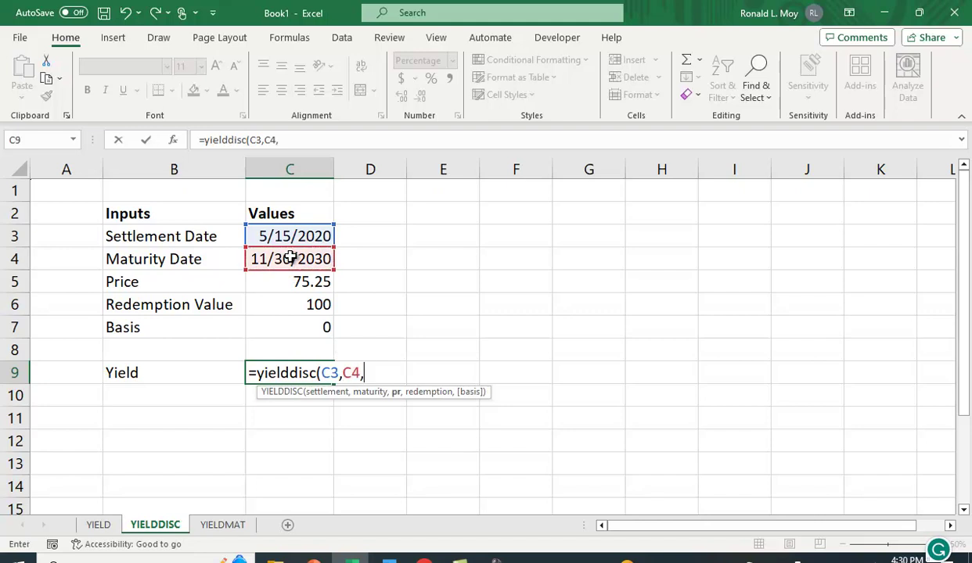
left_click(299, 285)
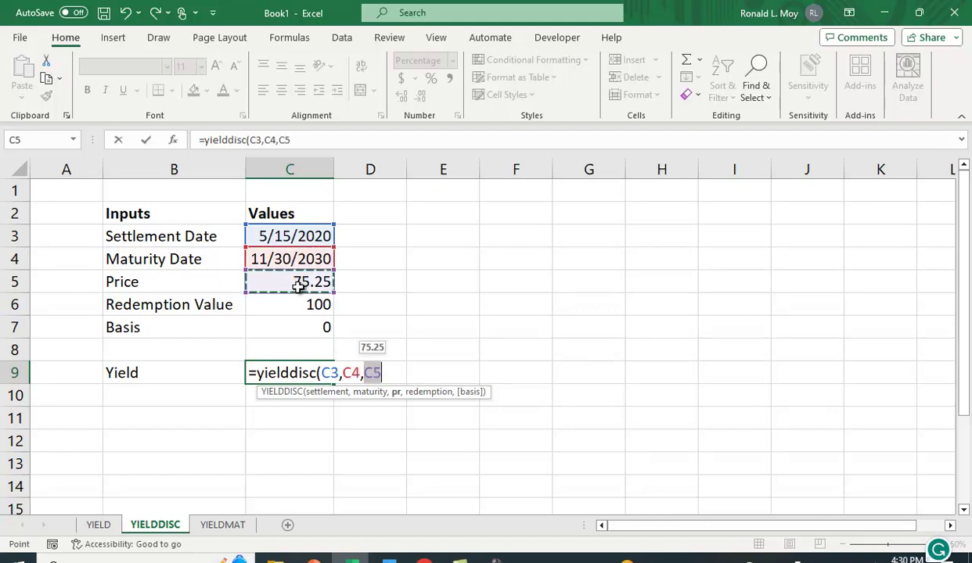
type(",")
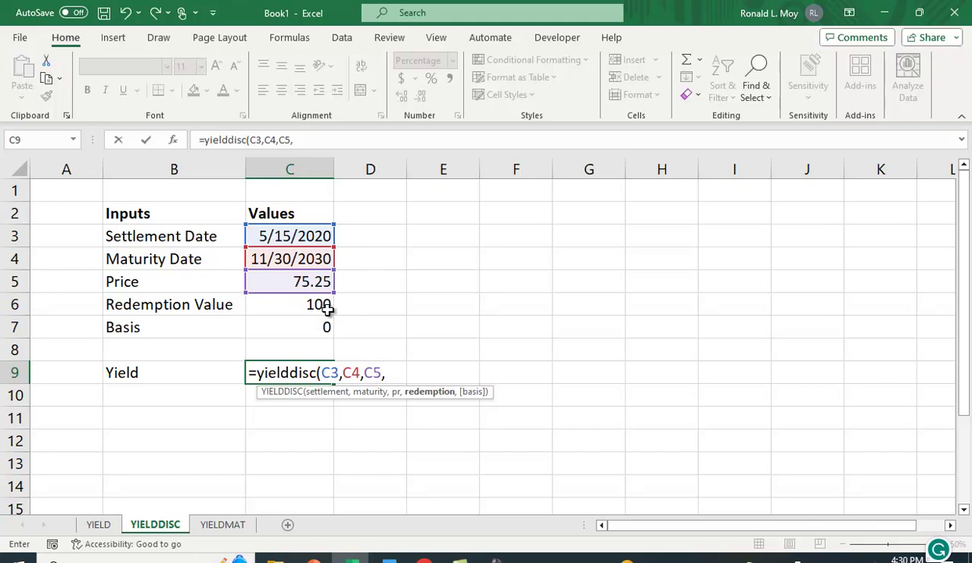
left_click(309, 312)
type(",")
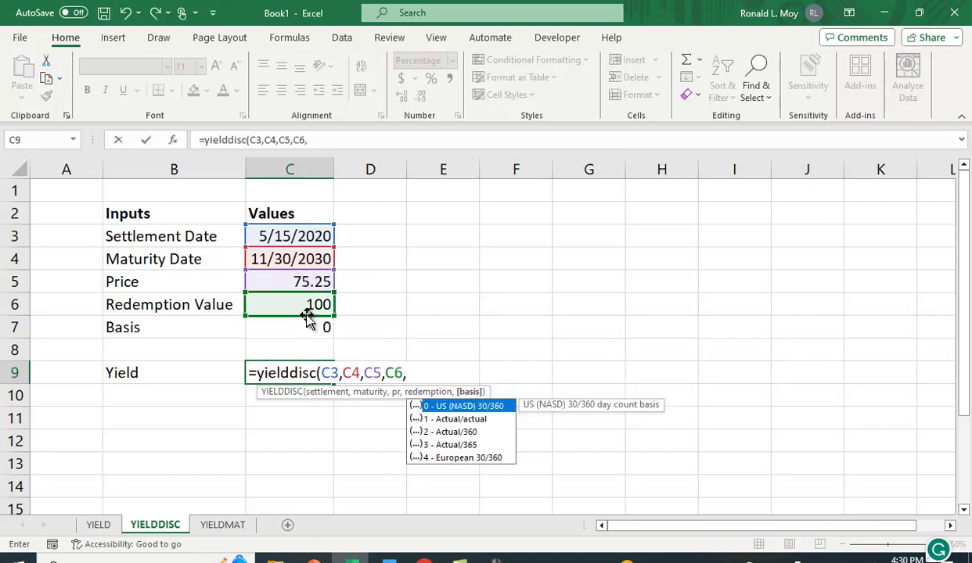
left_click(303, 328)
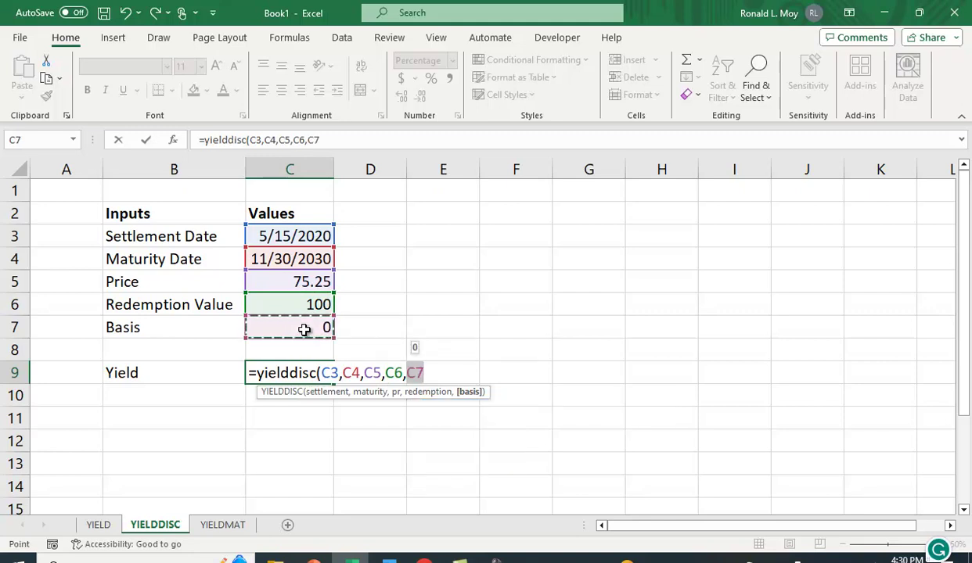
type(")")
key("Return")
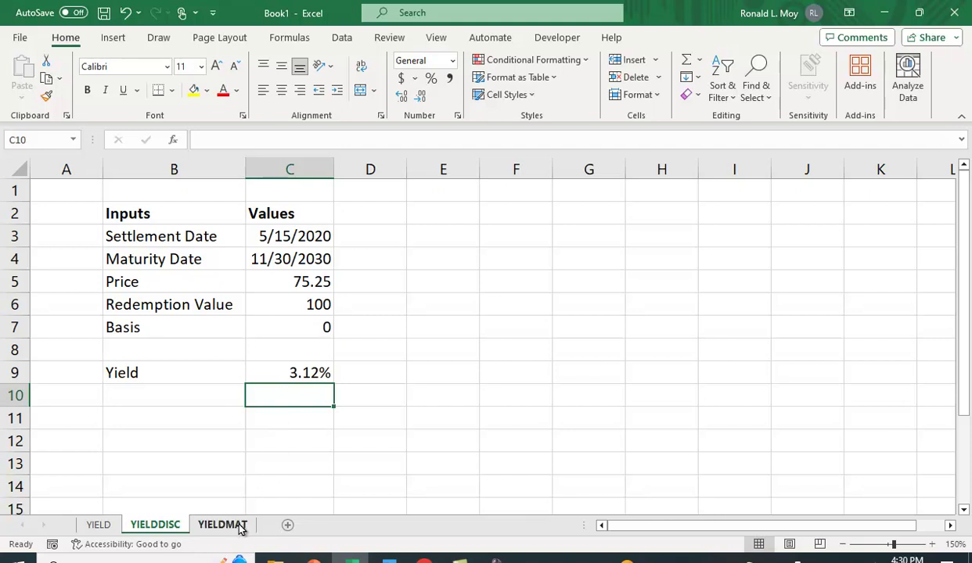
Step: On the YIELDMAT sheet, calculate the yield at maturity in C10 with =yieldmat(C3,C4,C5,C6,C7,C8)
left_click(218, 528)
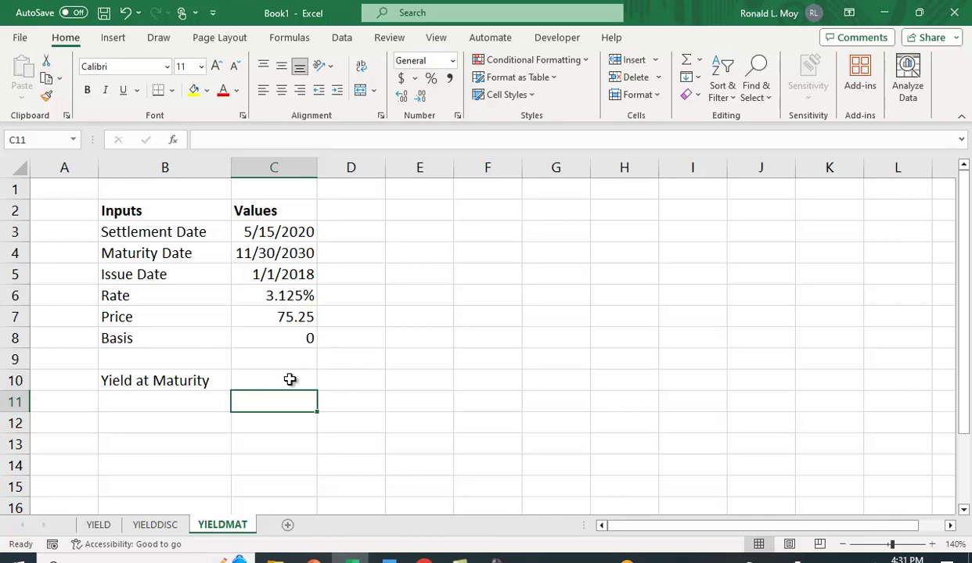
left_click(306, 377)
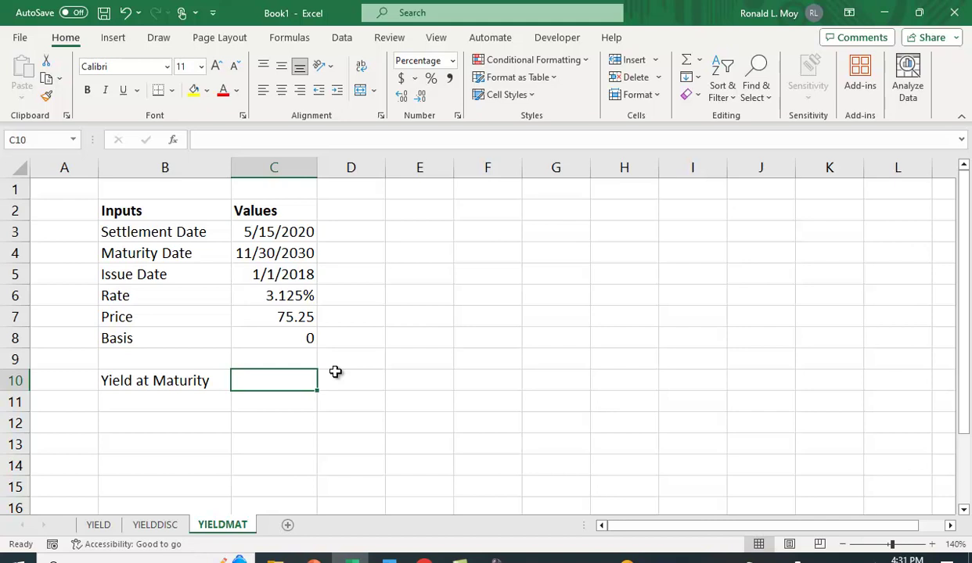
type("=yiel")
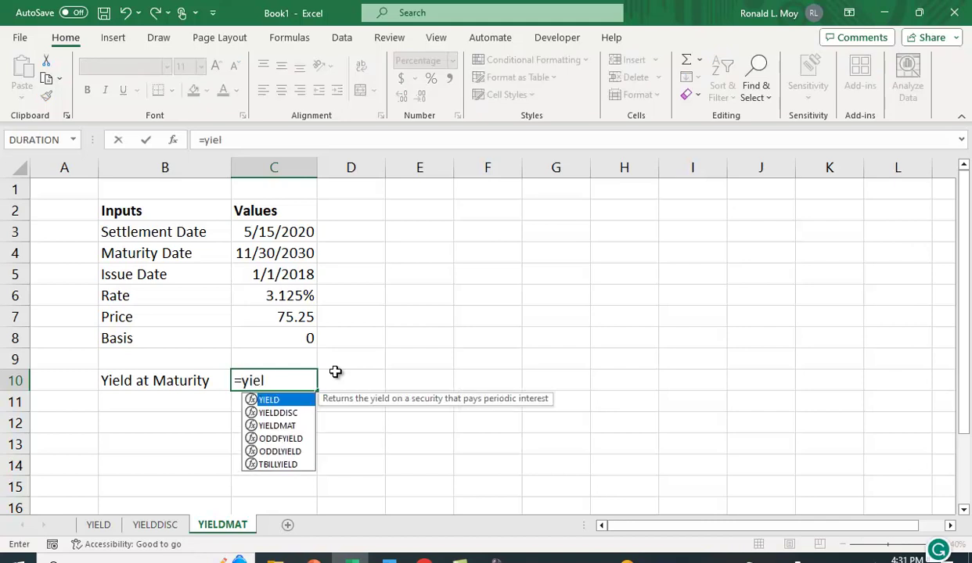
type("dmat(")
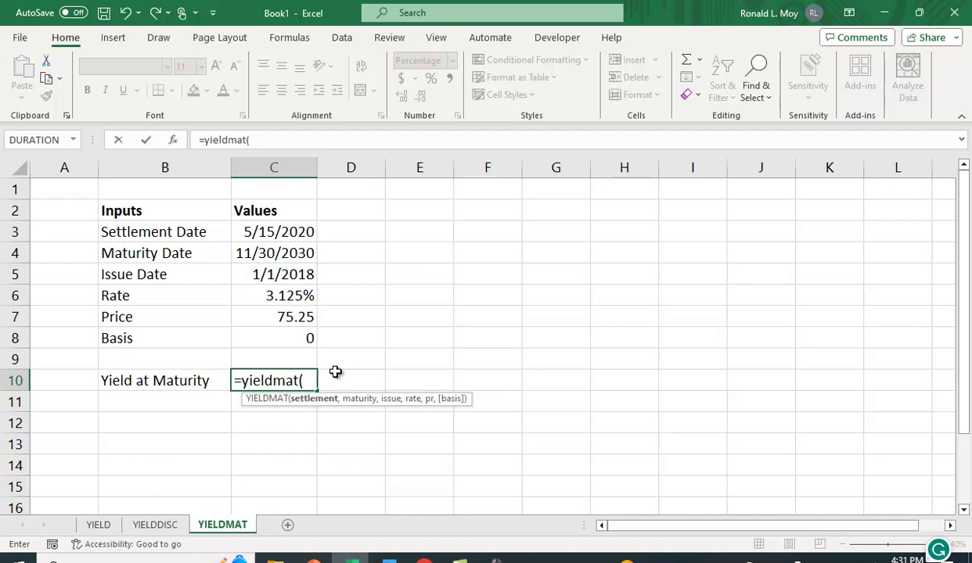
left_click(292, 232)
type(",")
left_click(283, 254)
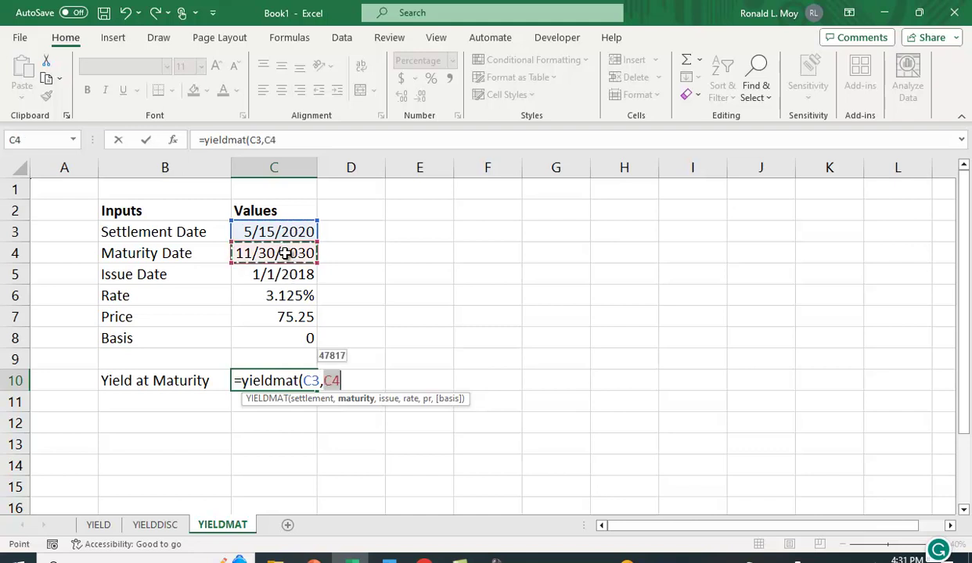
type(",")
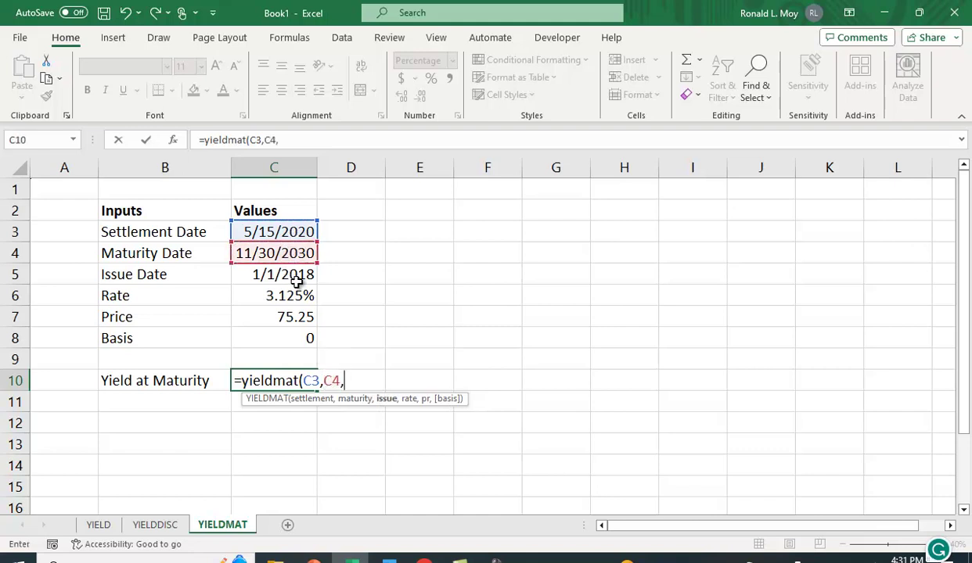
left_click(296, 276)
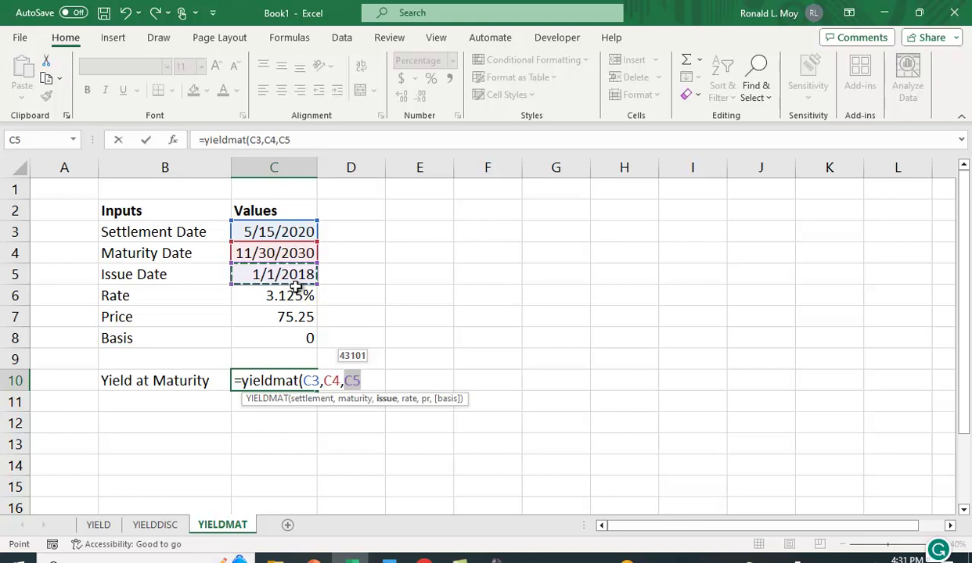
type(",")
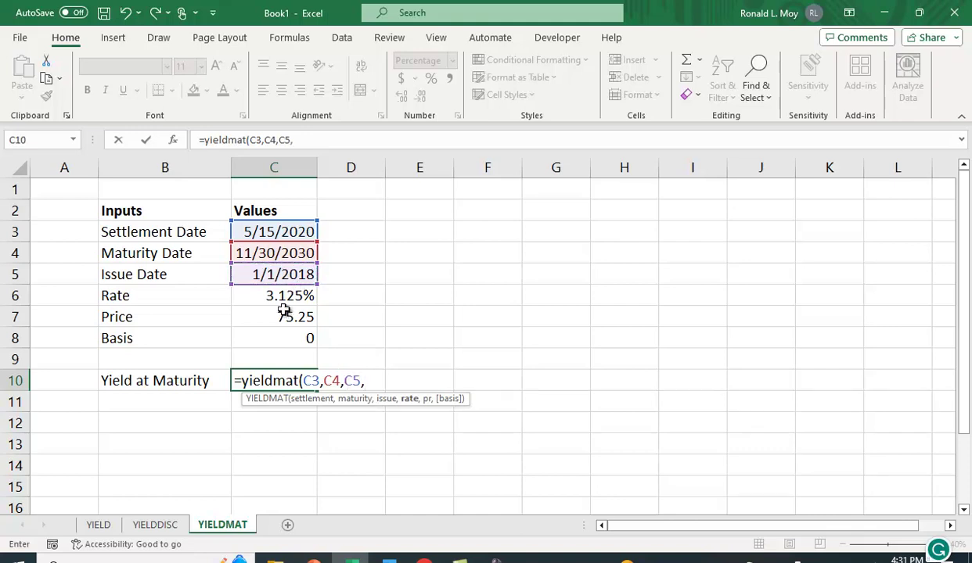
left_click(282, 298)
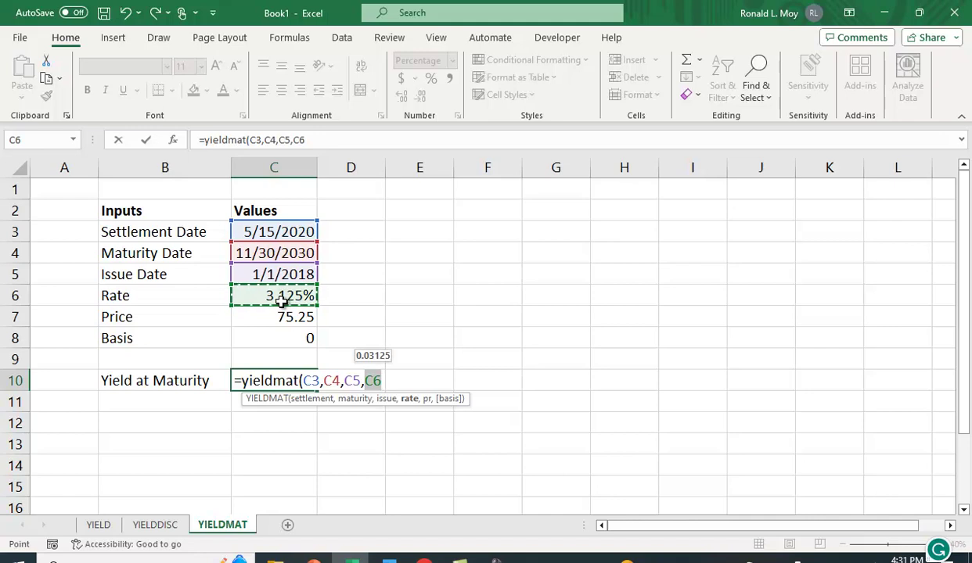
type(",")
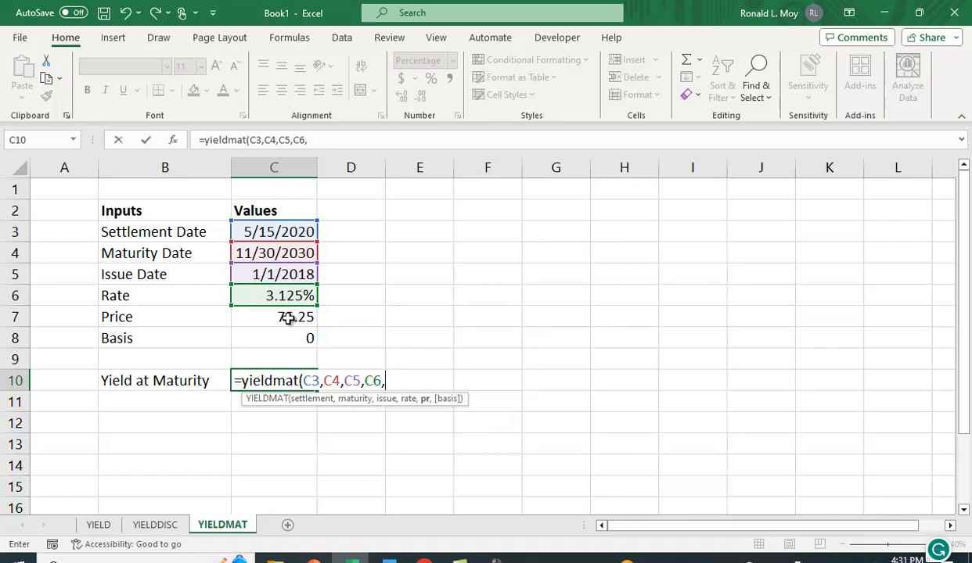
left_click(288, 317)
type(",")
left_click(286, 339)
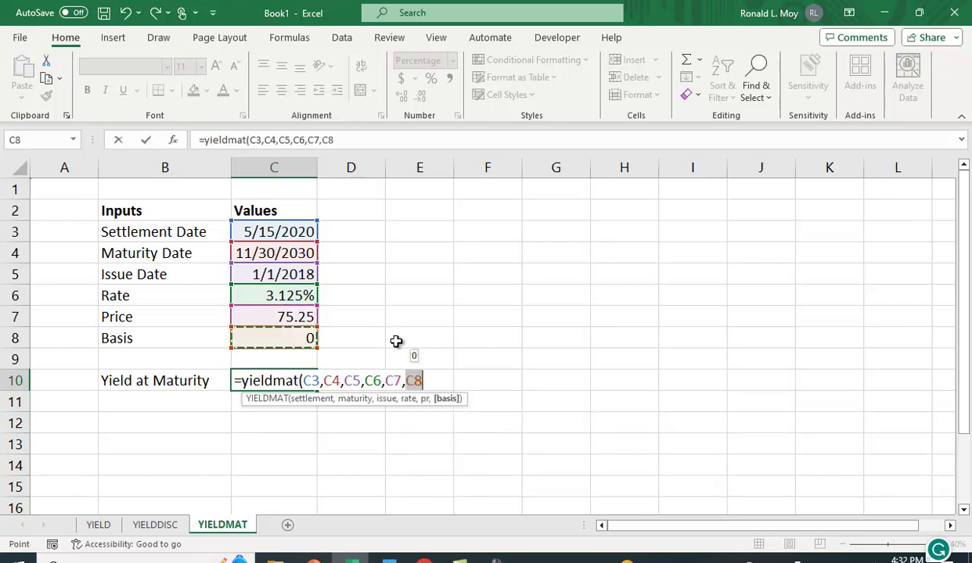
type(")")
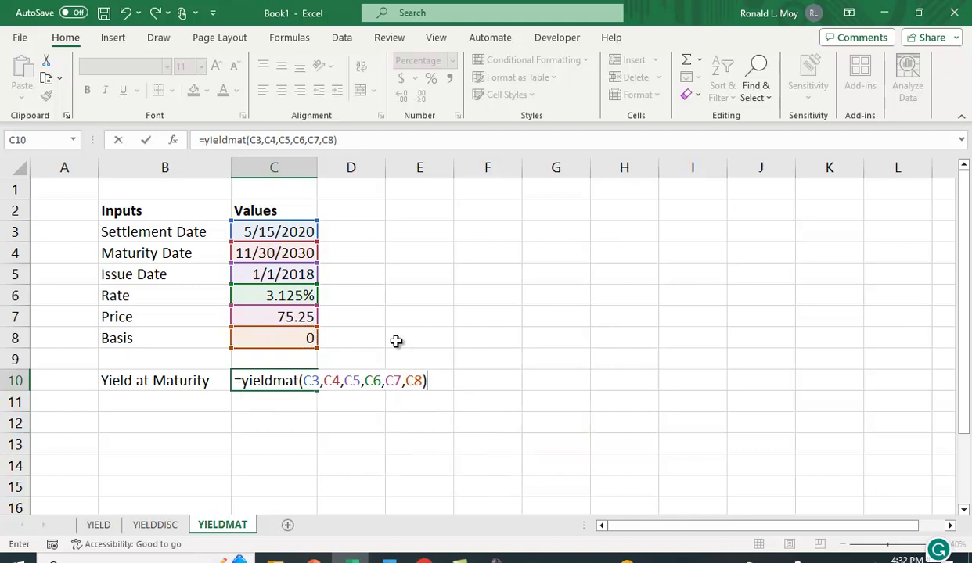
key("Return")
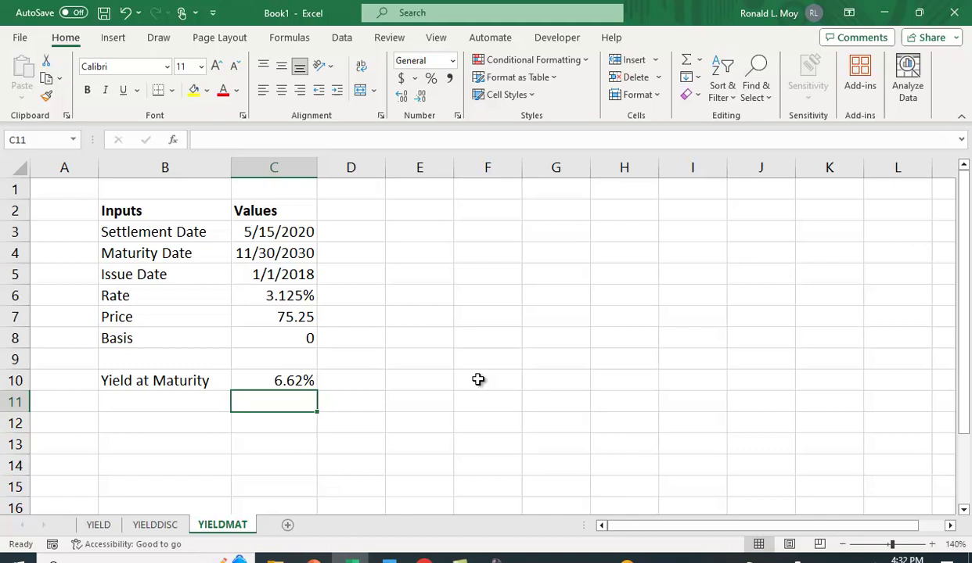
Step: Review the completed yield calculations on the YIELDDISC sheet and the YIELD sheet
left_click(159, 524)
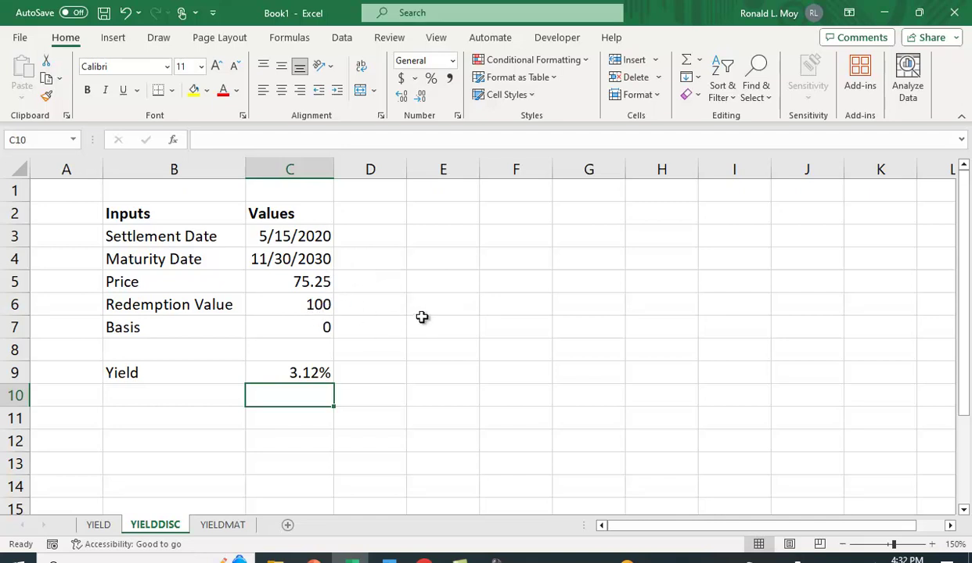
left_click(98, 525)
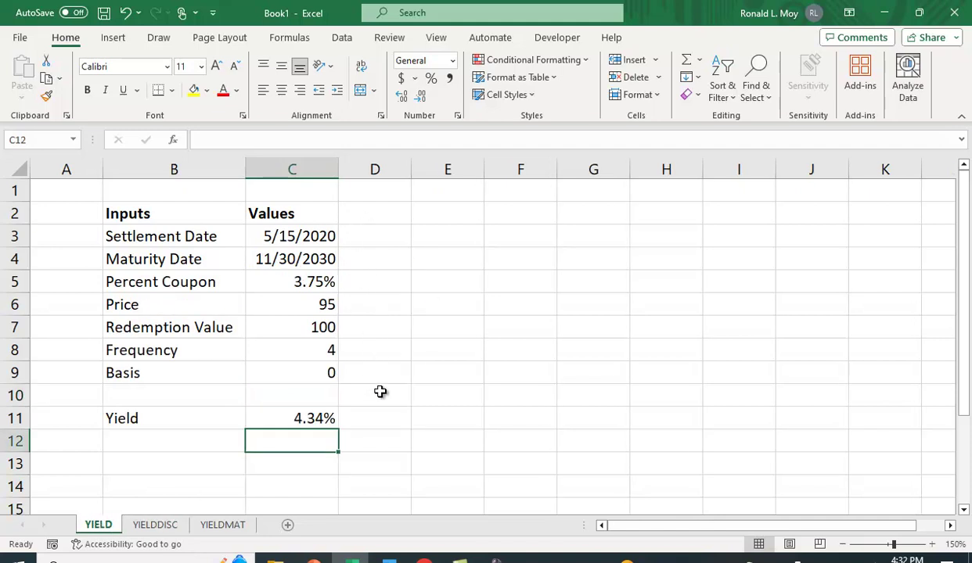